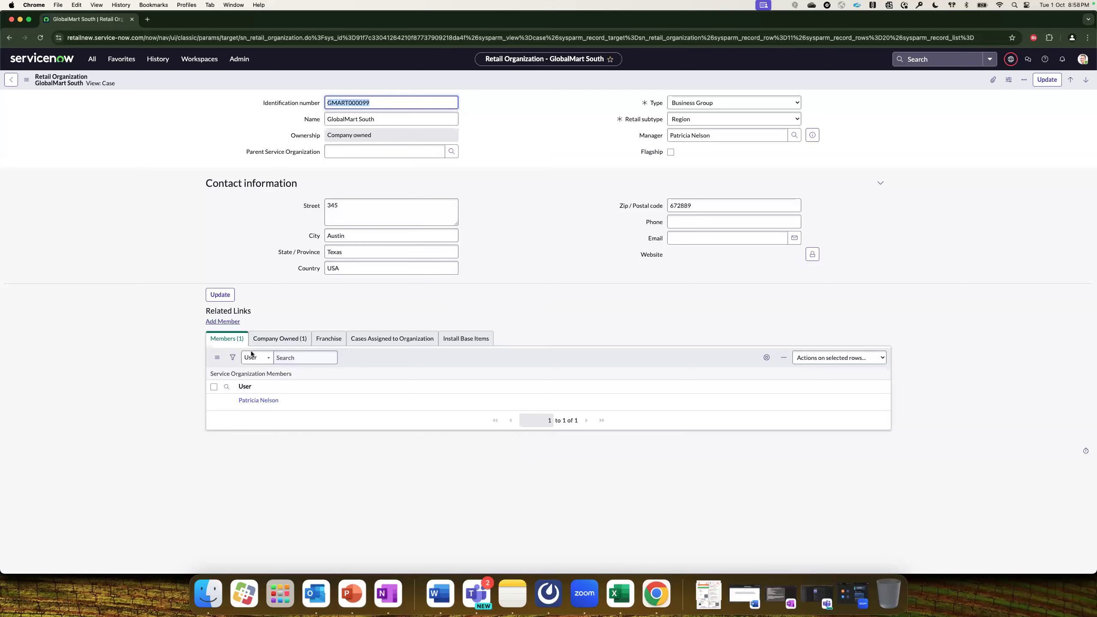
Open GlobalMart South-East (GMART0000055) from GlobalMart South's Company Owned list.
left_click(283, 341)
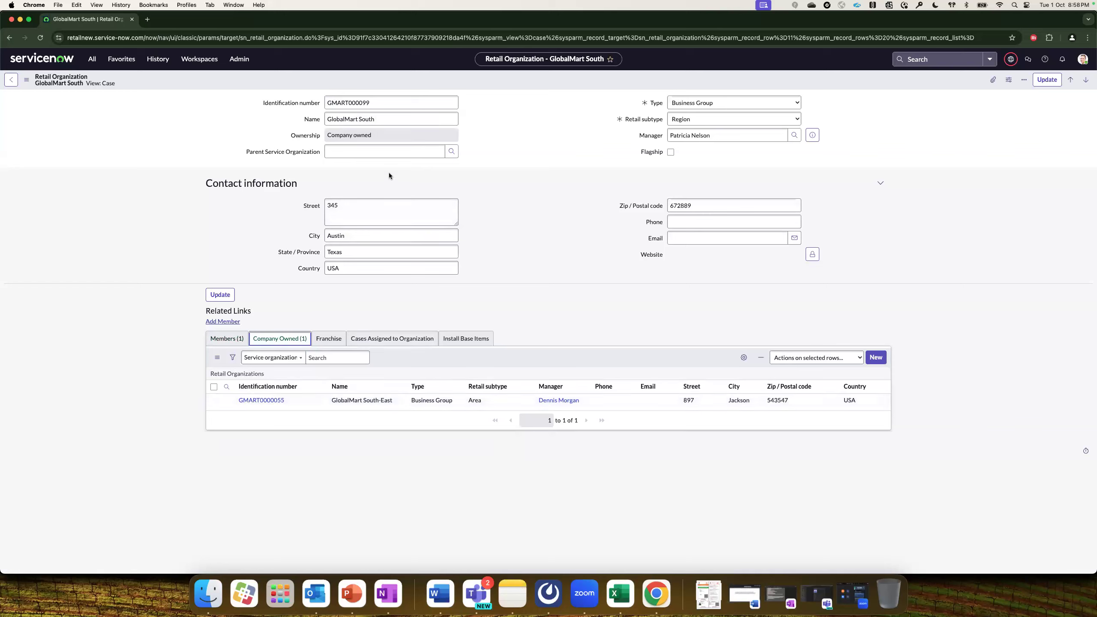
left_click(276, 402)
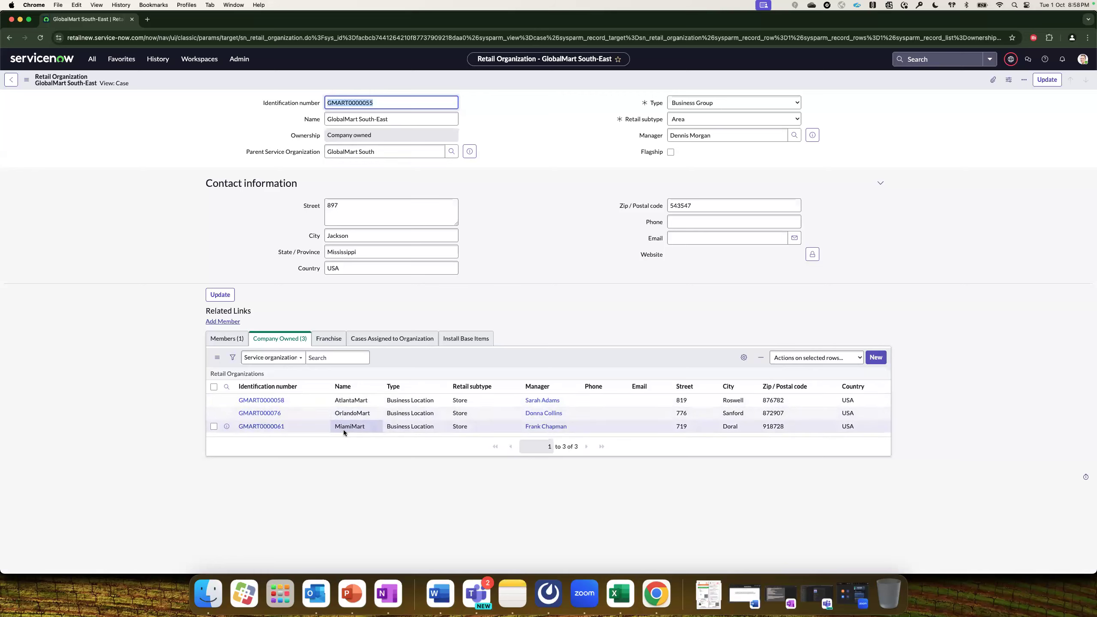
Start a new company-owned organization under GlobalMart South-East named Alabama.
left_click(872, 357)
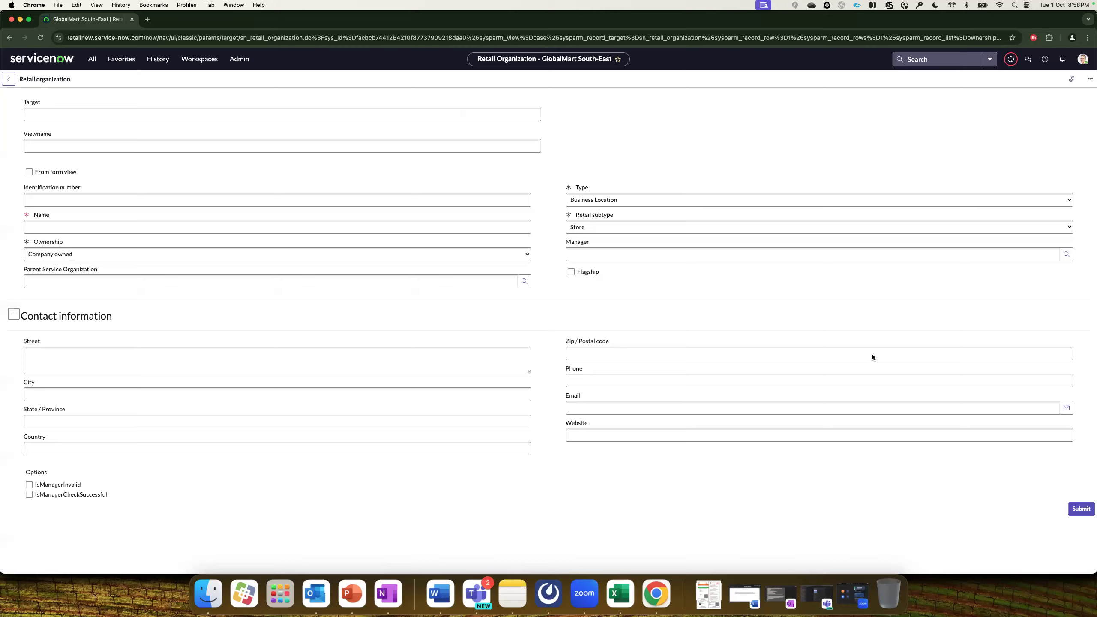
left_click(58, 142)
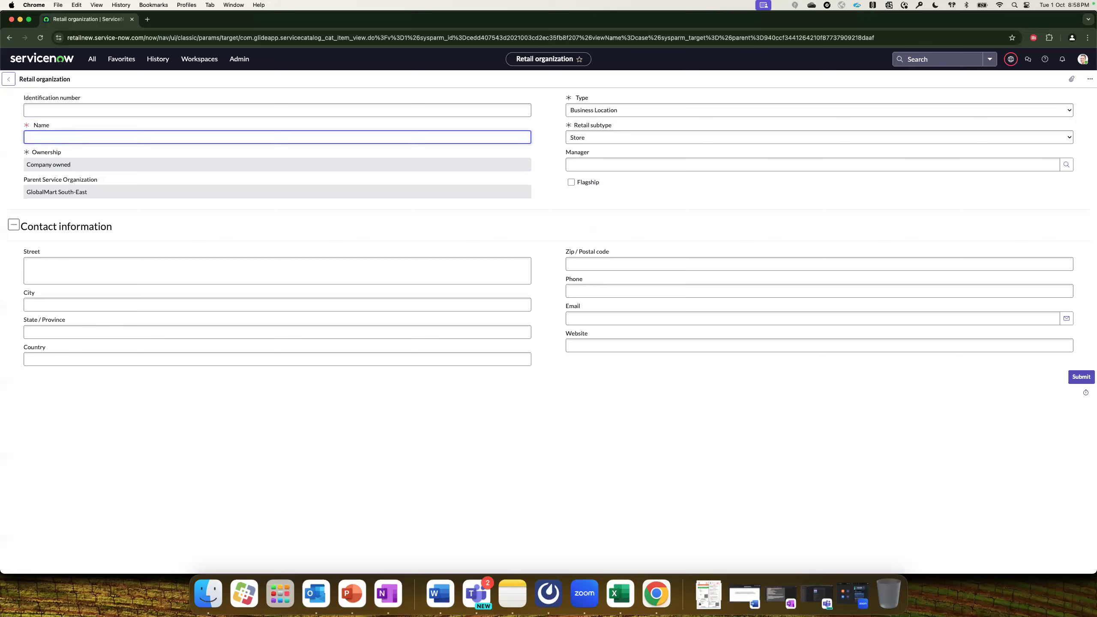
type("Alabama")
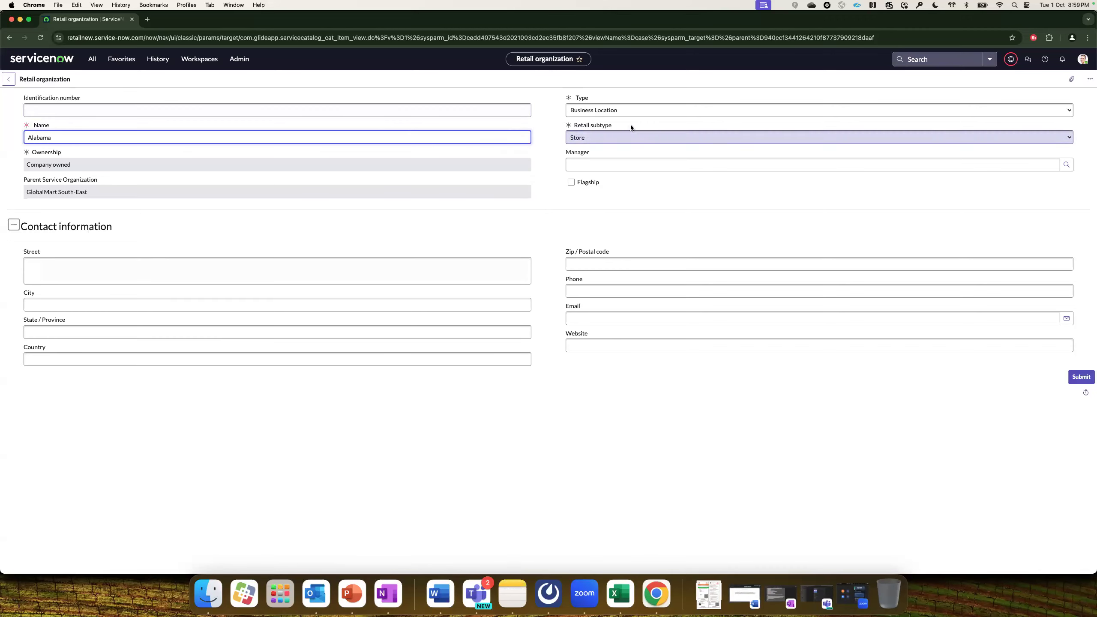
Set its type to Business Location with subtype Store and submit it.
left_click(591, 111)
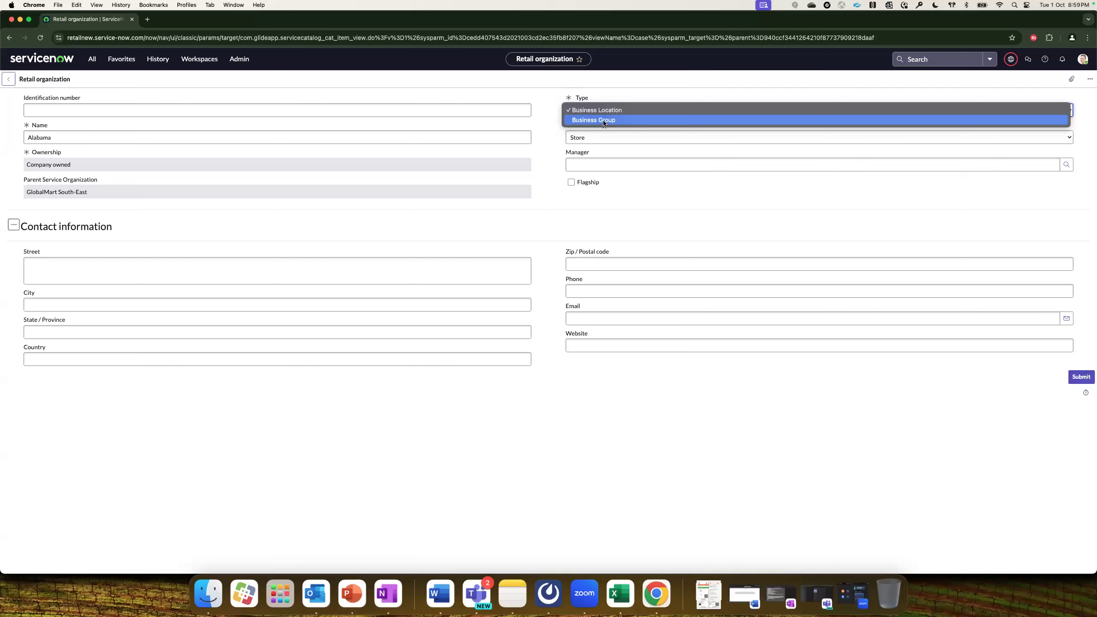
left_click(603, 123)
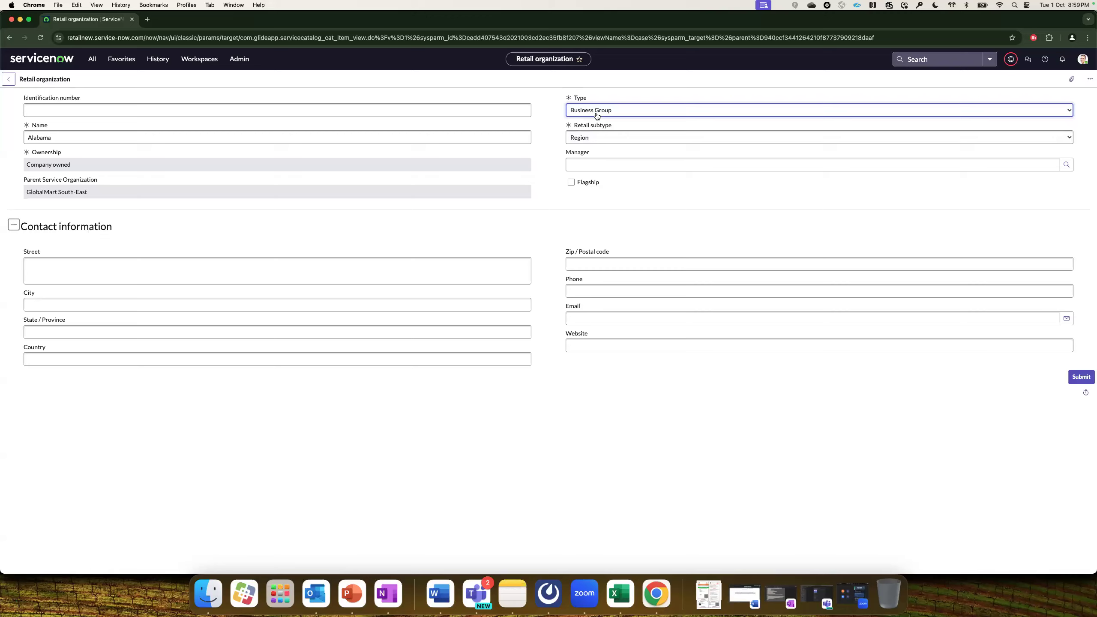
left_click(596, 137)
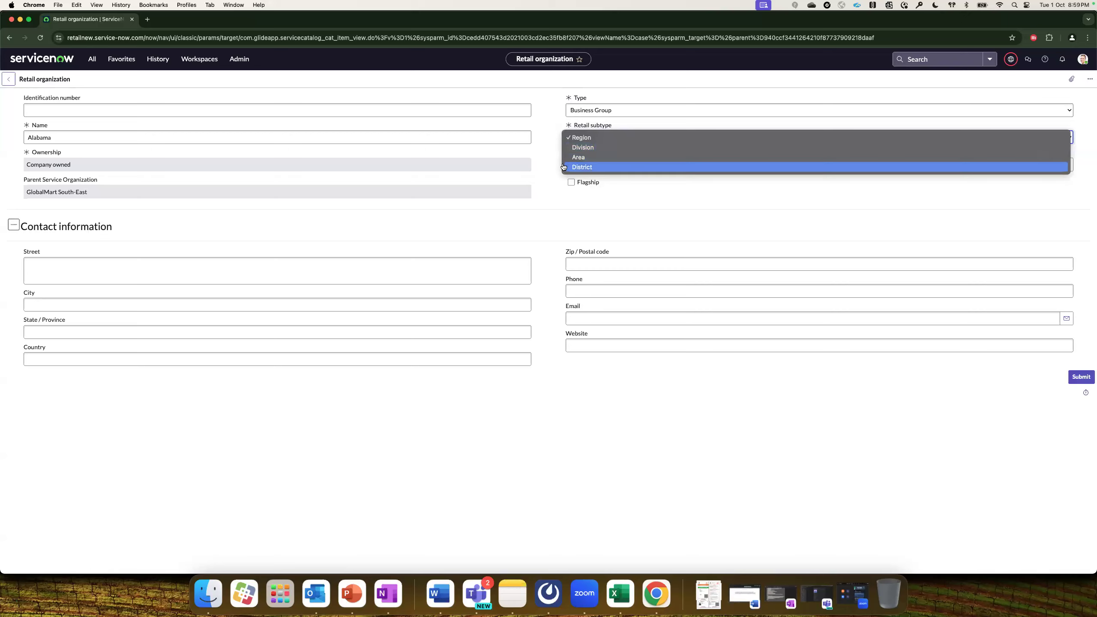
left_click(552, 159)
left_click(622, 108)
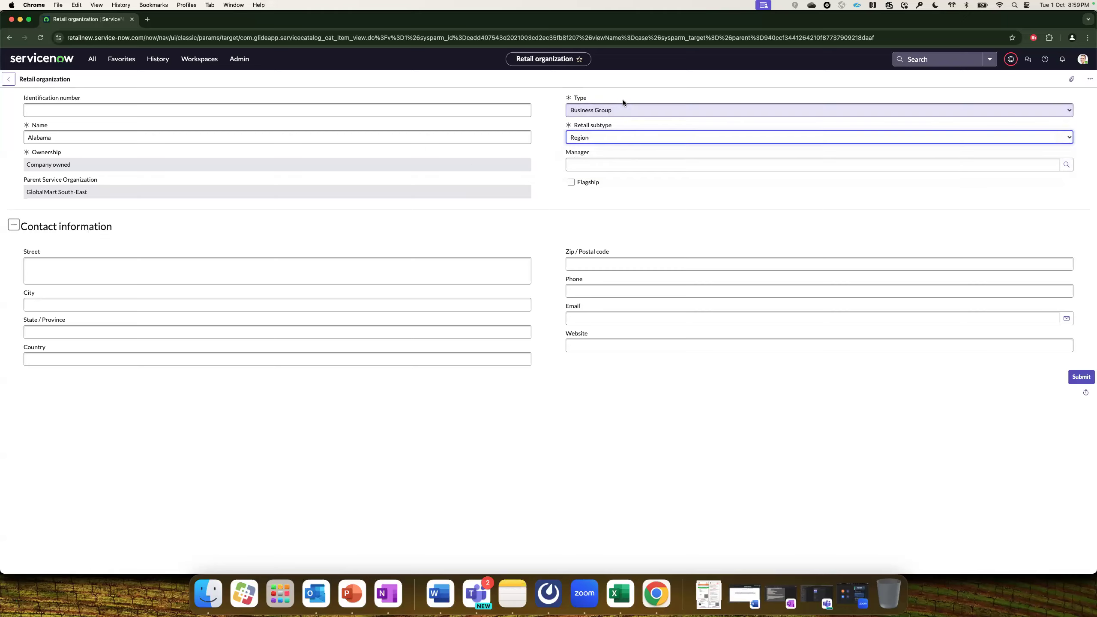
left_click(616, 100)
left_click(614, 138)
left_click(545, 160)
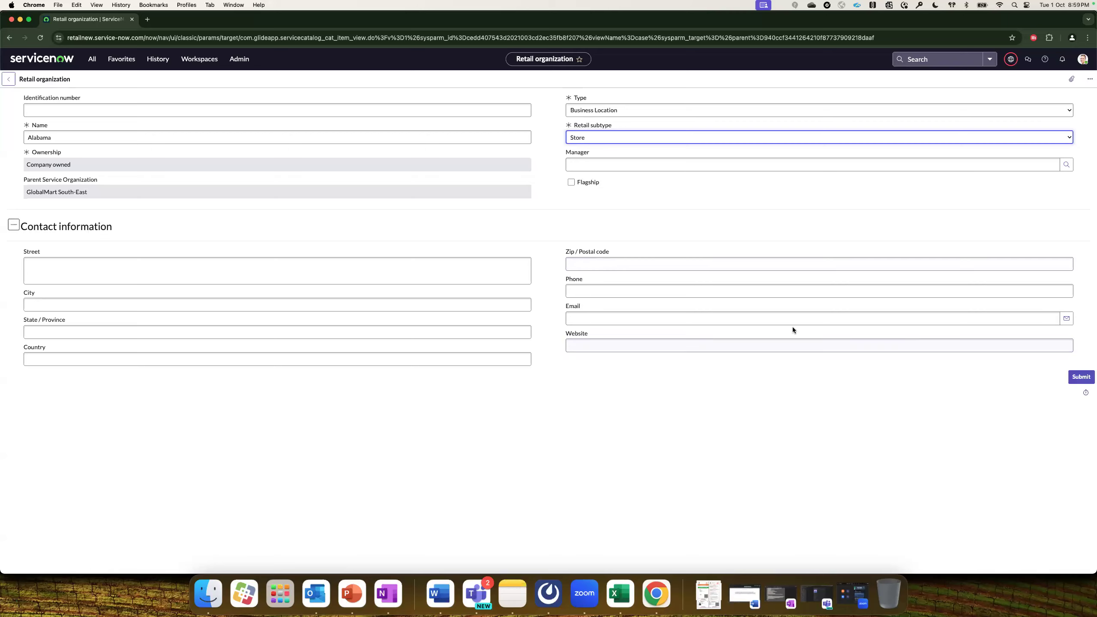
left_click(1070, 380)
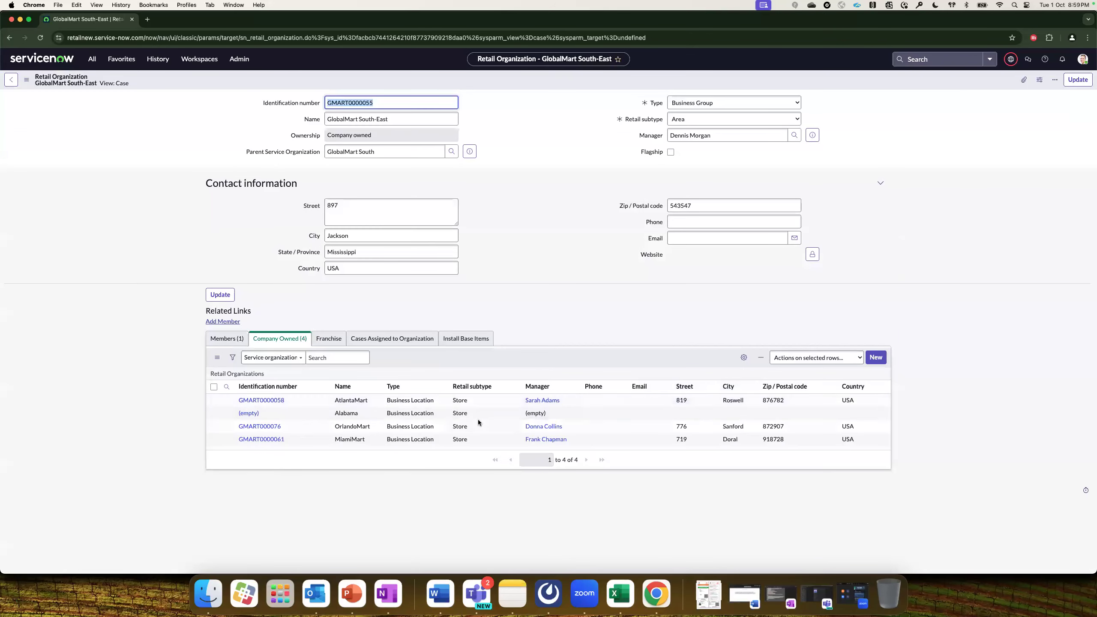
Open the Alabama store record and start adding a member via Add Member.
left_click(249, 413)
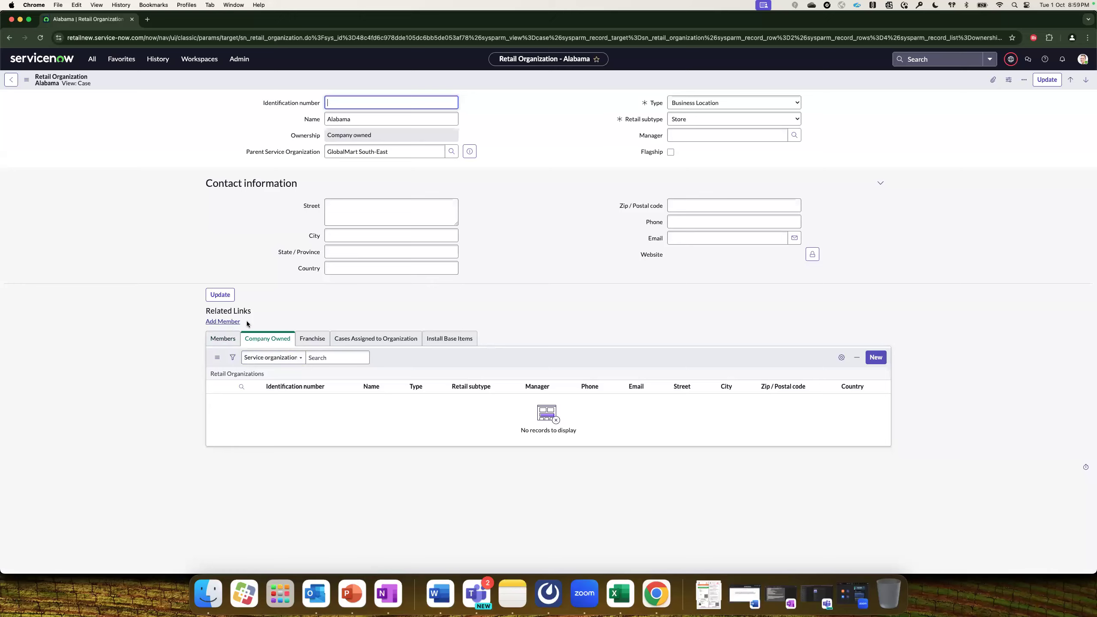
left_click(236, 322)
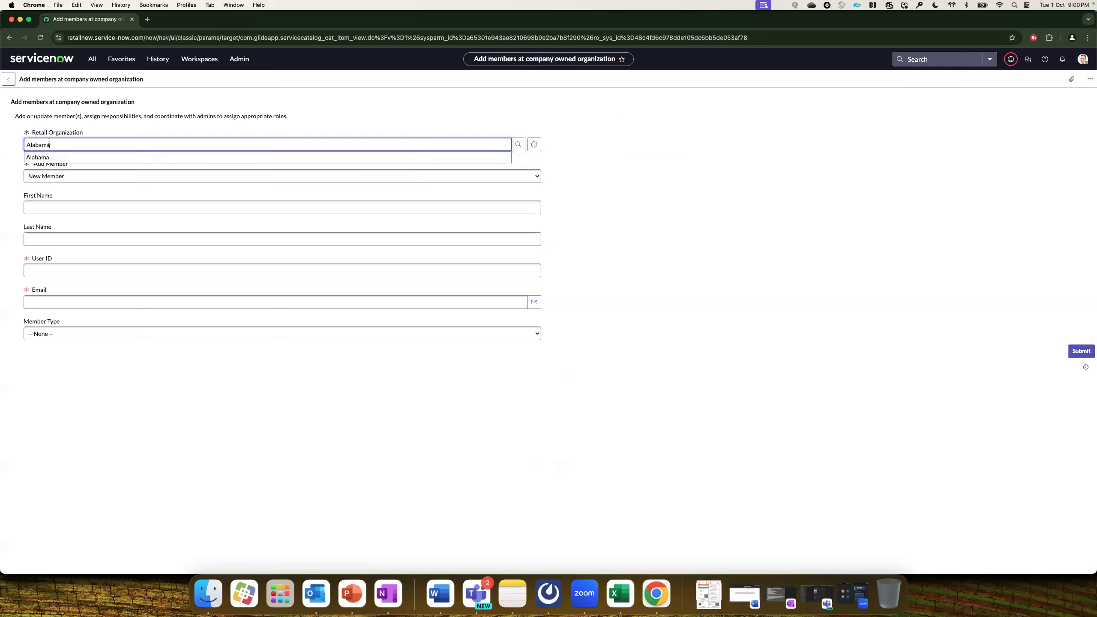
Choose to add a brand-new member and enter their first and last name.
left_click(59, 179)
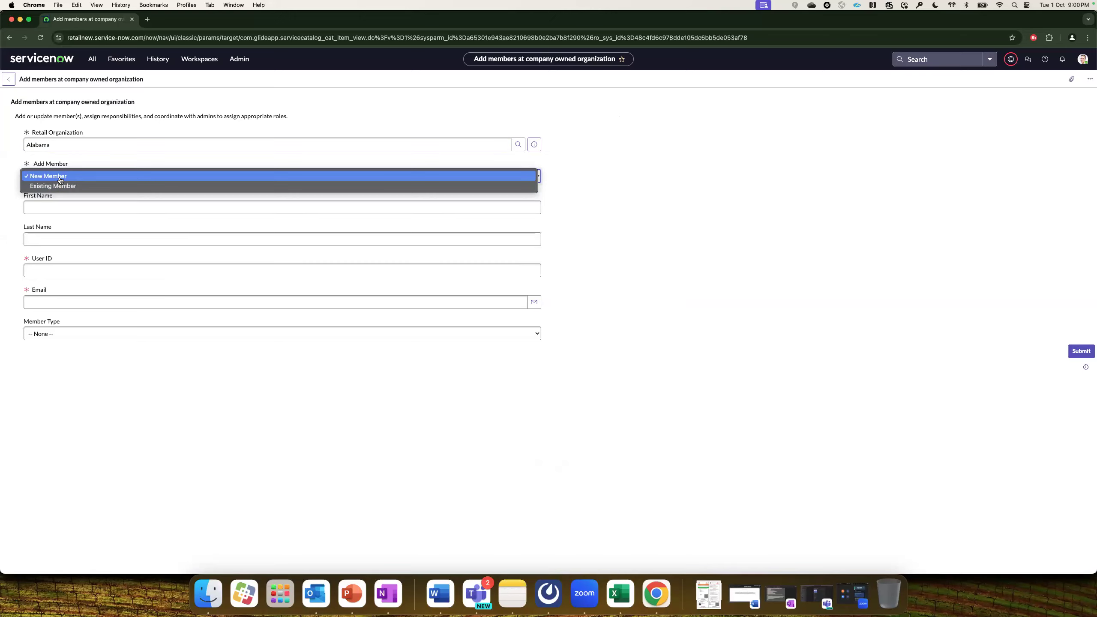
left_click(61, 179)
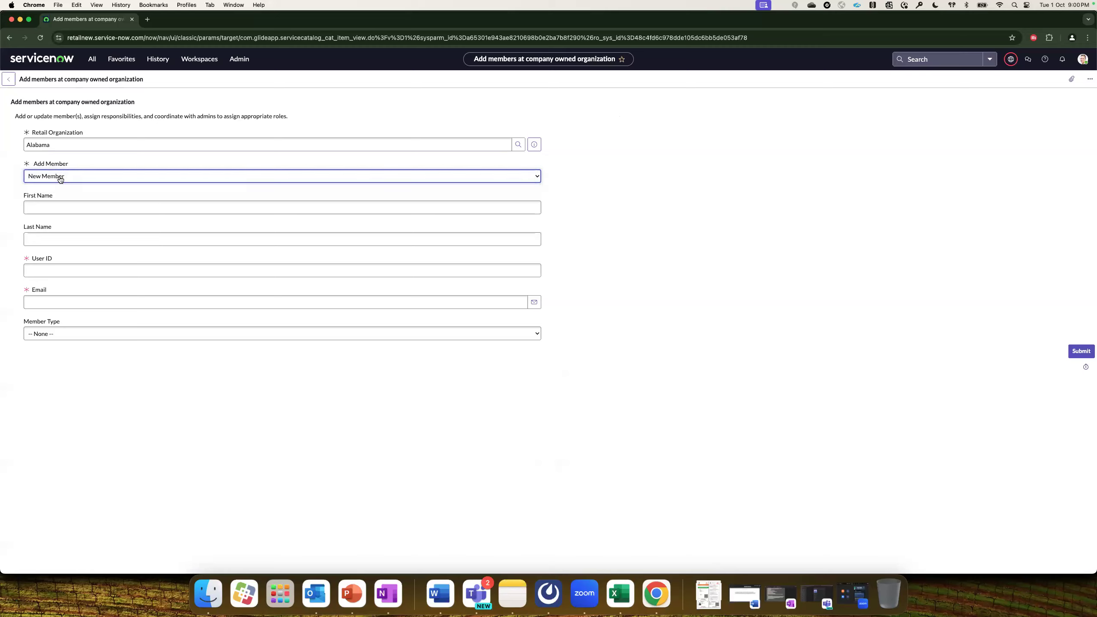
left_click(58, 206)
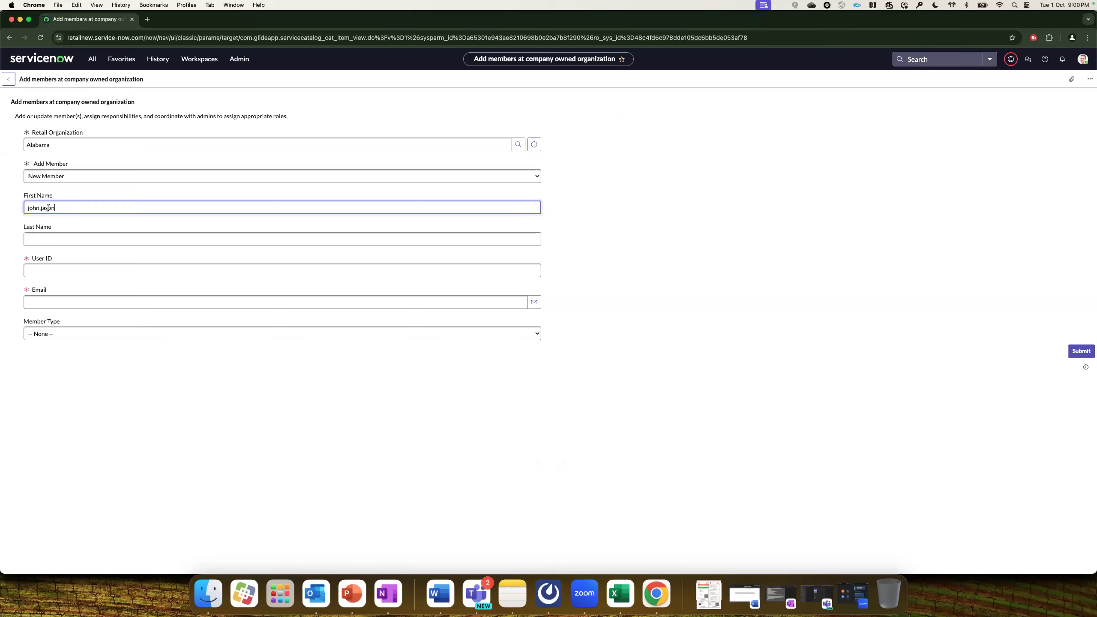
left_click_drag(41, 207, 71, 202)
key("BackSpace")
left_click(74, 238)
type("jason")
left_click(74, 269)
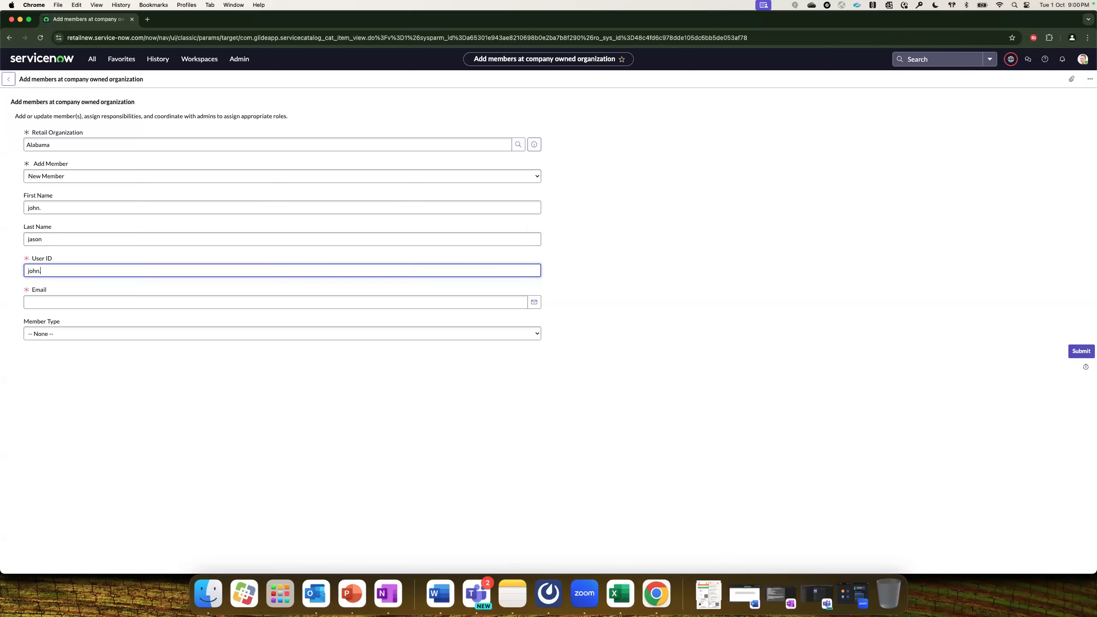
Enter the member's e-mail address, set Member Type to Store Manager, and submit.
left_click(59, 302)
type("jo")
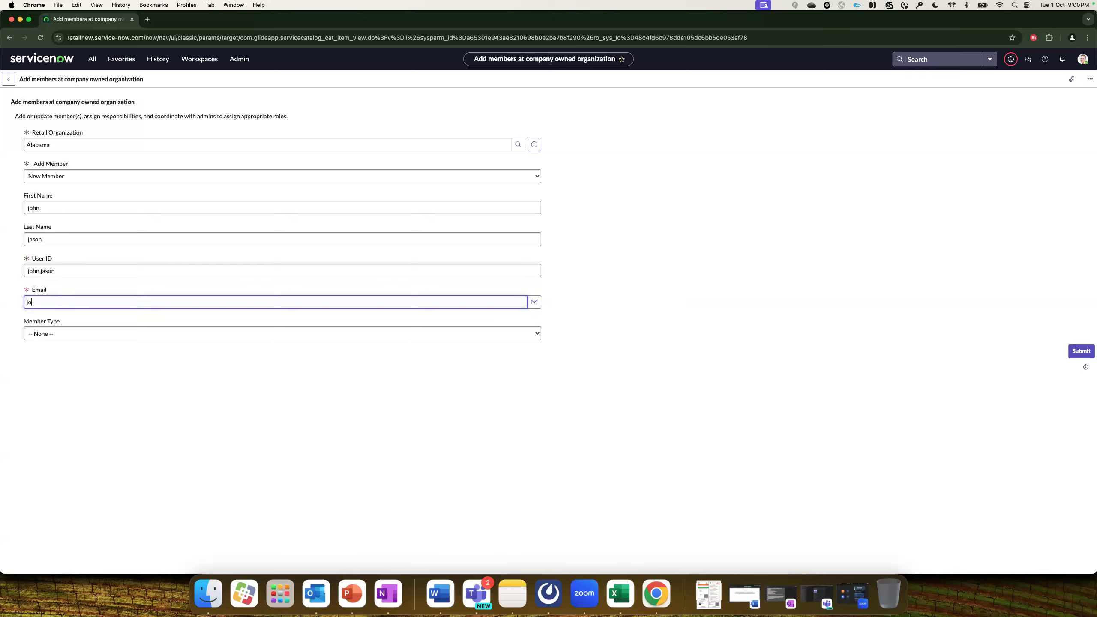
type("hn@example.com")
left_click(66, 333)
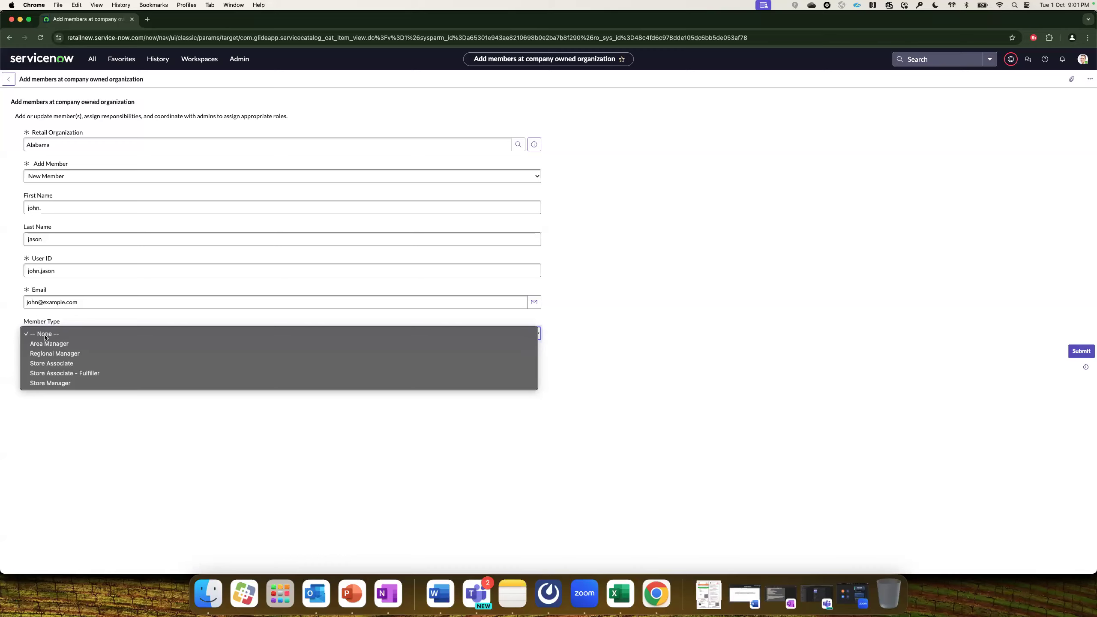
left_click(60, 386)
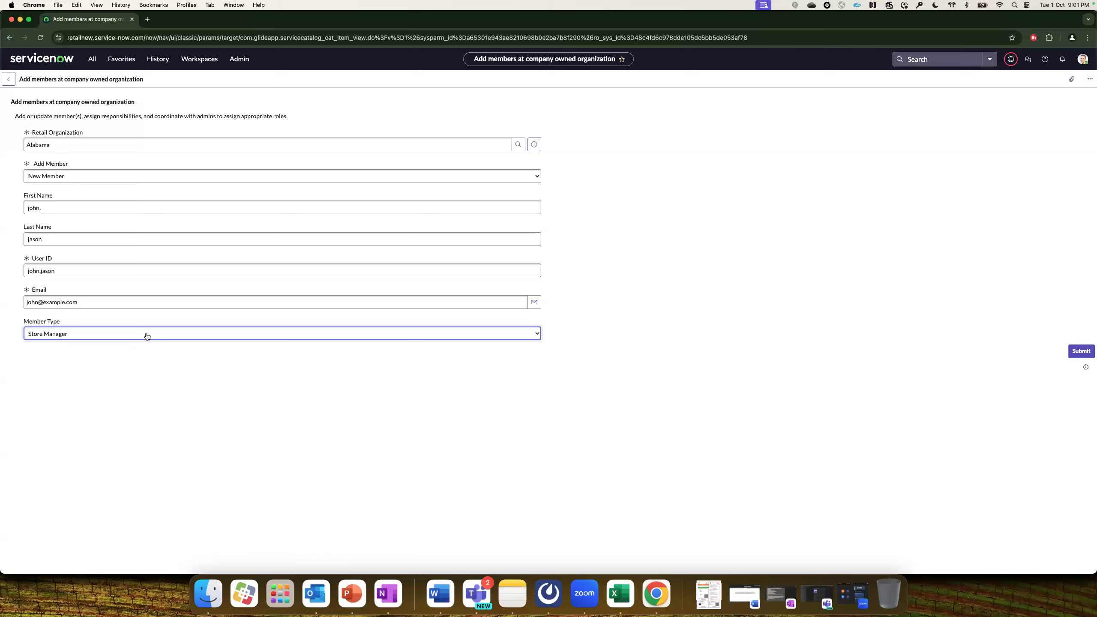
left_click(1081, 351)
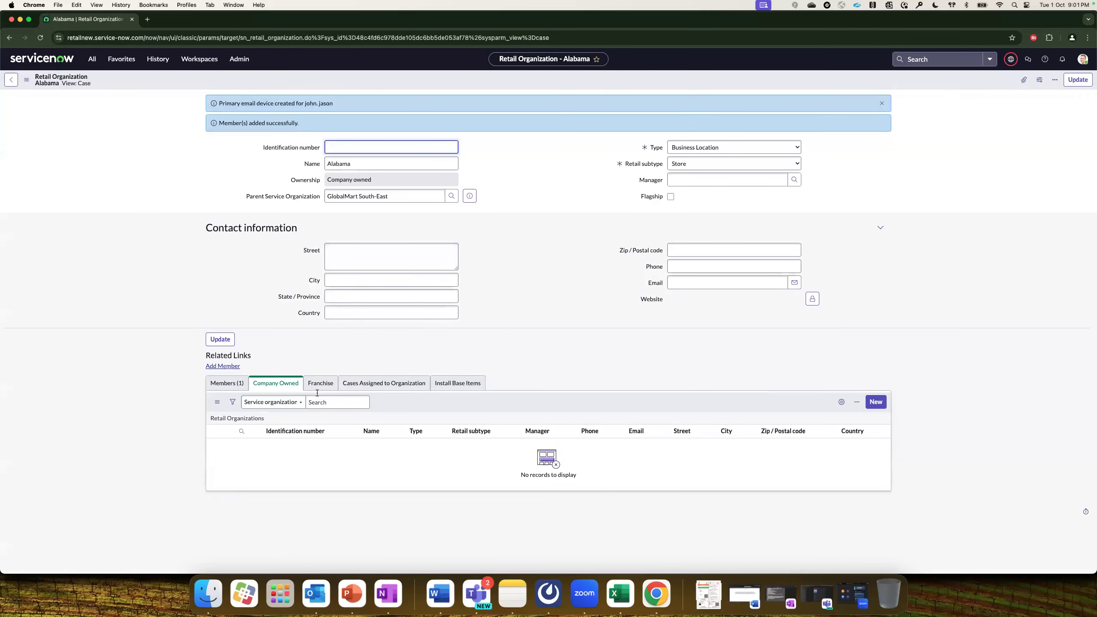
Create an install base item named 'Point of sale' from Alabama's Install Base Items list.
left_click(228, 383)
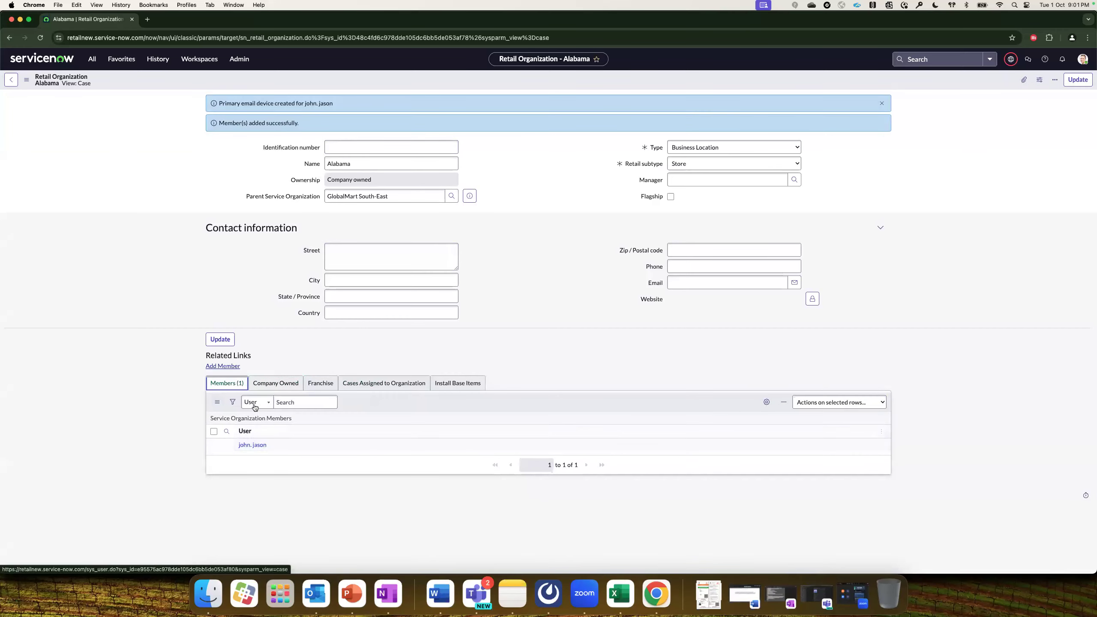
left_click(448, 382)
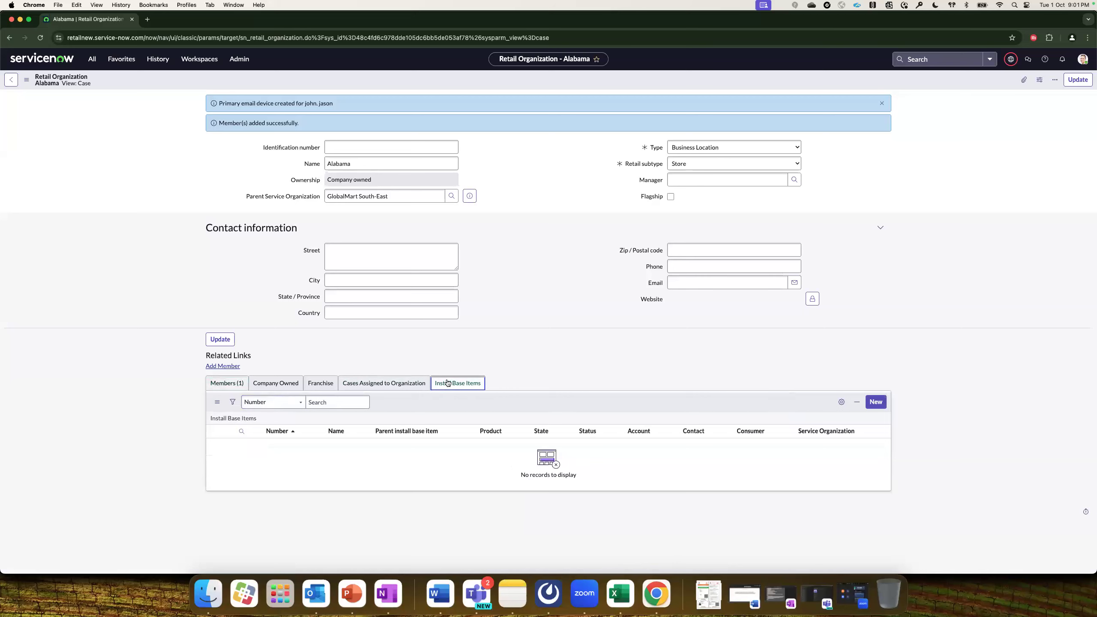
left_click(877, 403)
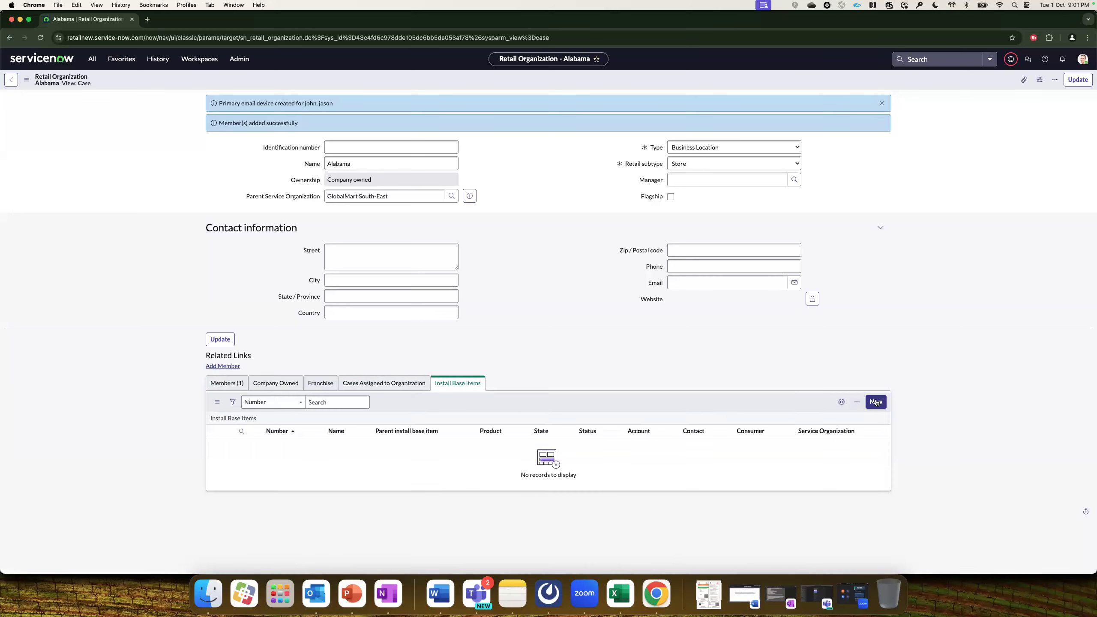
double_click(388, 102)
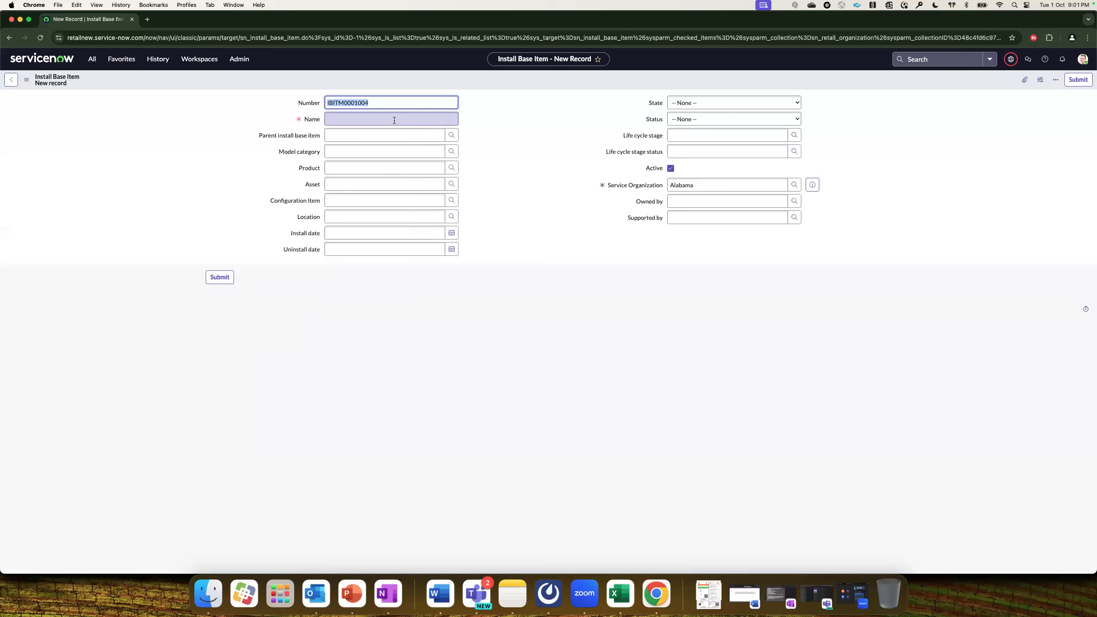
left_click(394, 119)
type("Point")
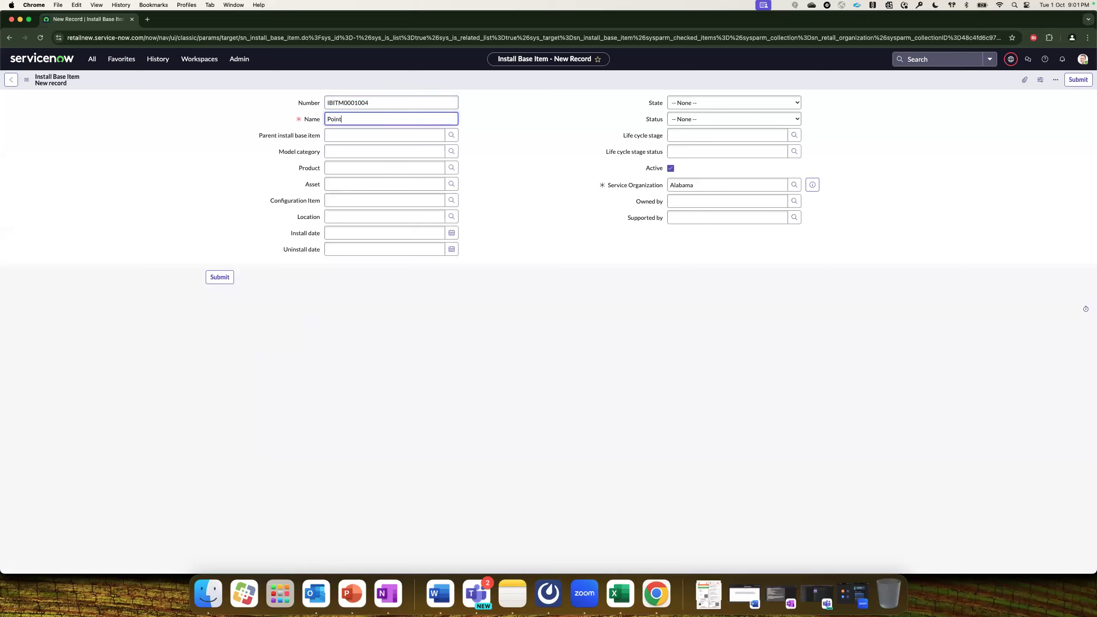
type(" of sae")
left_click(226, 281)
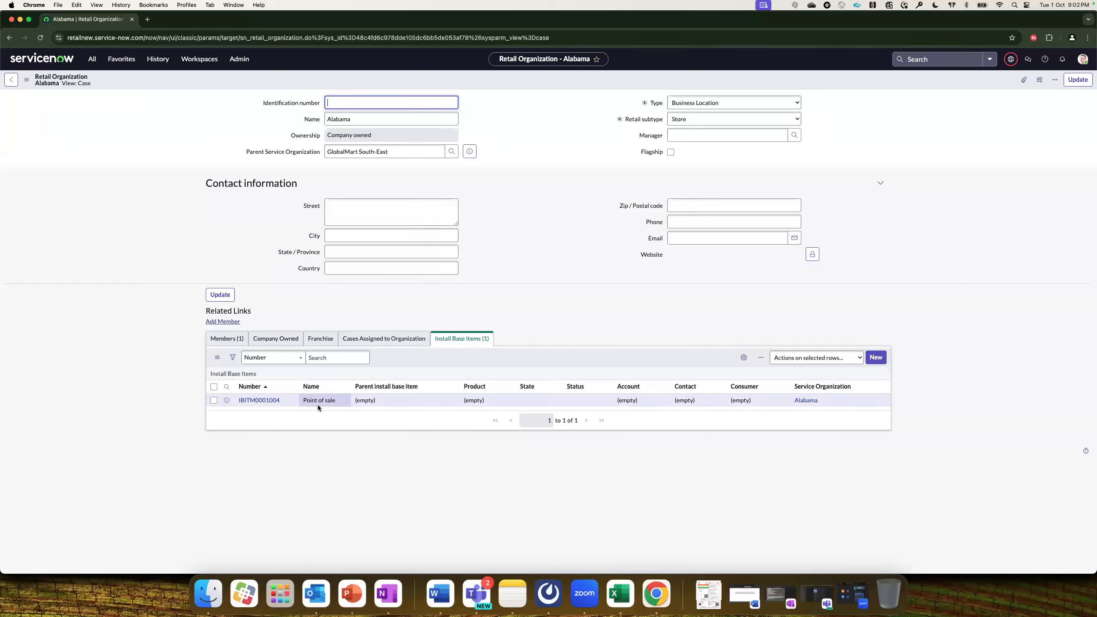
Return to GlobalMart South-East and check Alabama appears in its Company Owned stores.
left_click(11, 82)
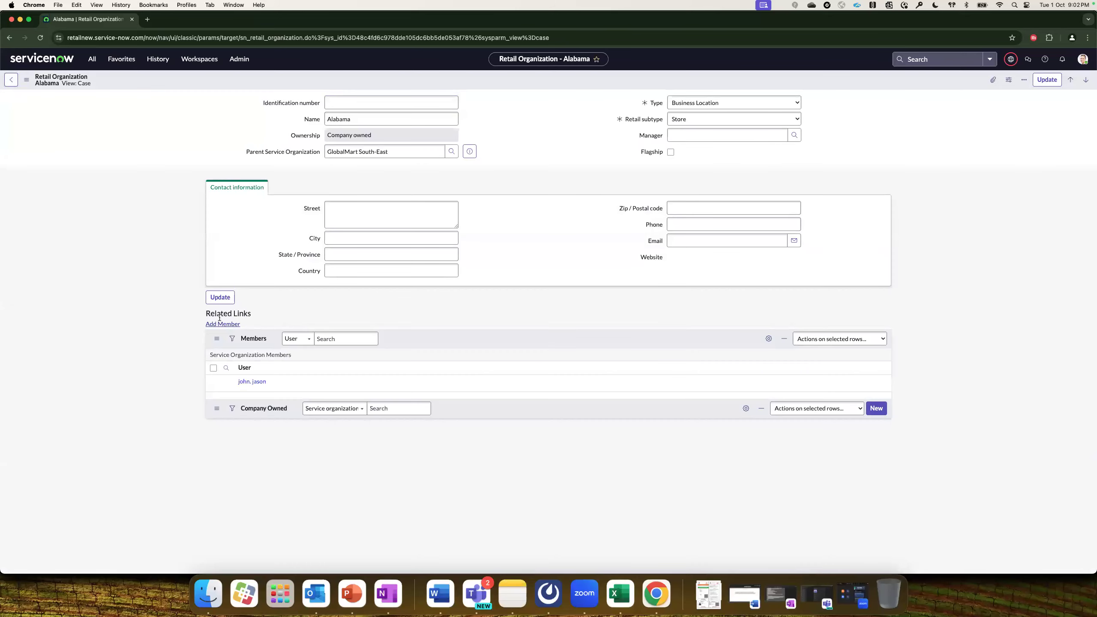
left_click(11, 84)
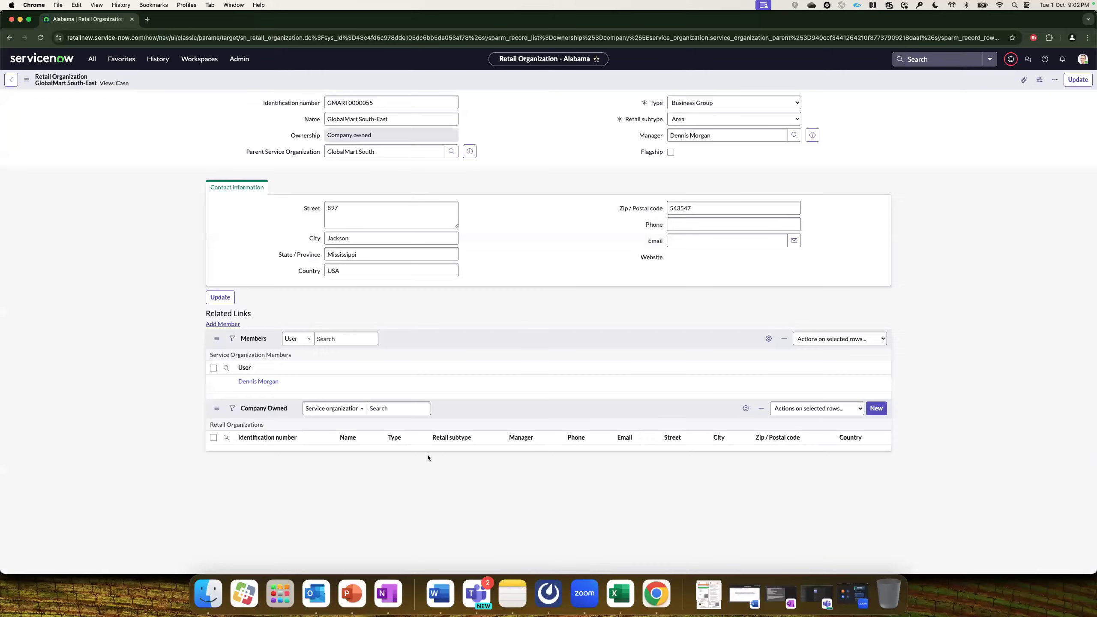
left_click(297, 342)
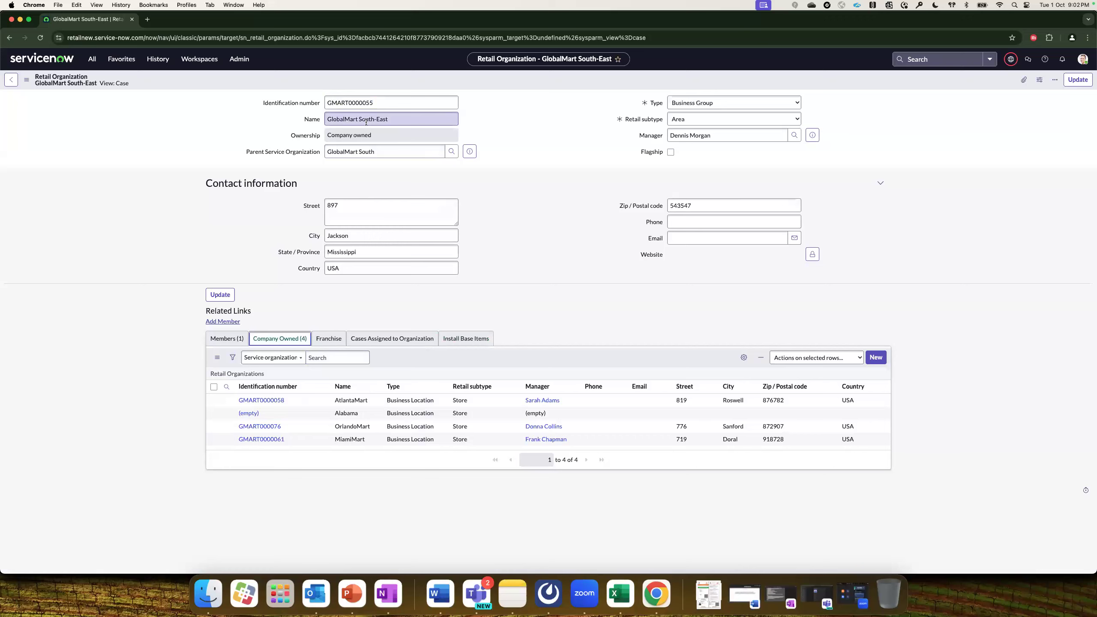
Open MiamiMart and review its Members, Cases and Install Base Items.
left_click(268, 439)
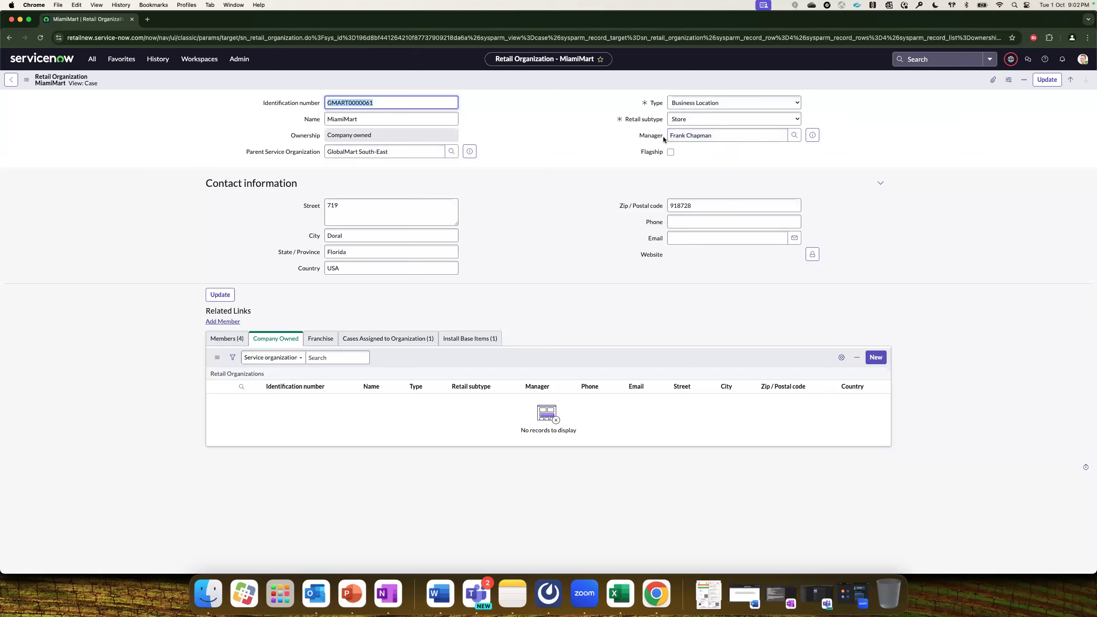
left_click(237, 343)
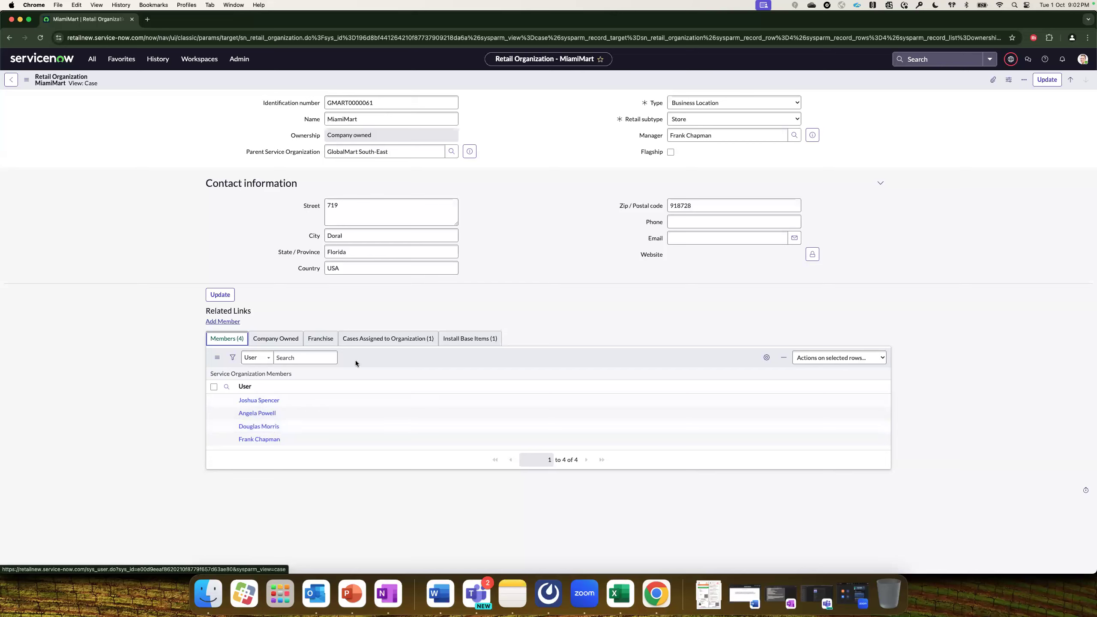
left_click(375, 340)
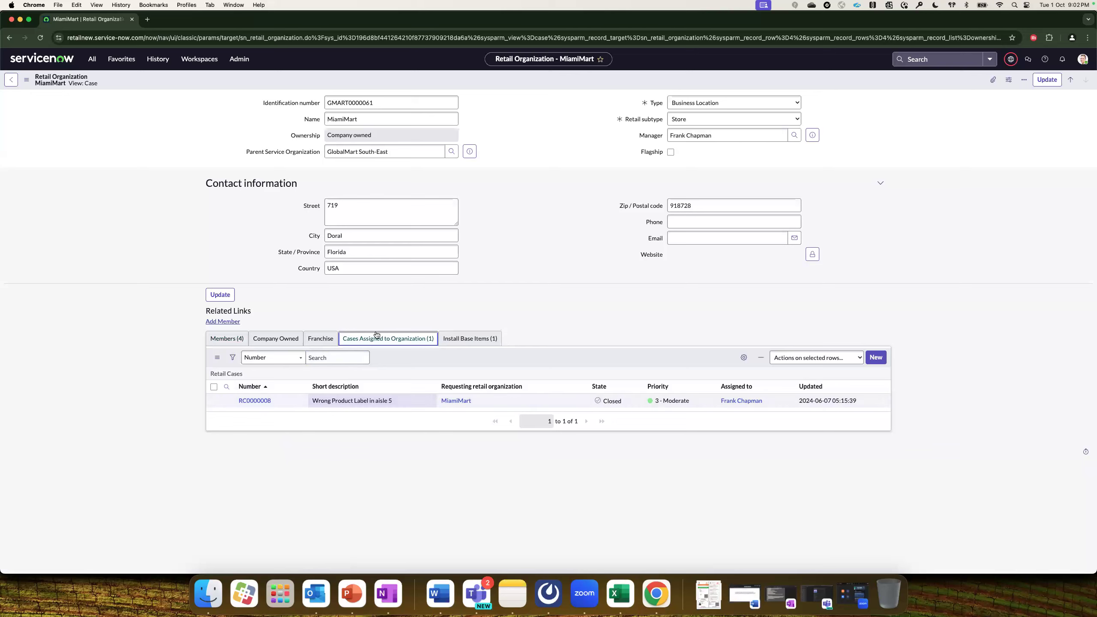
left_click(457, 341)
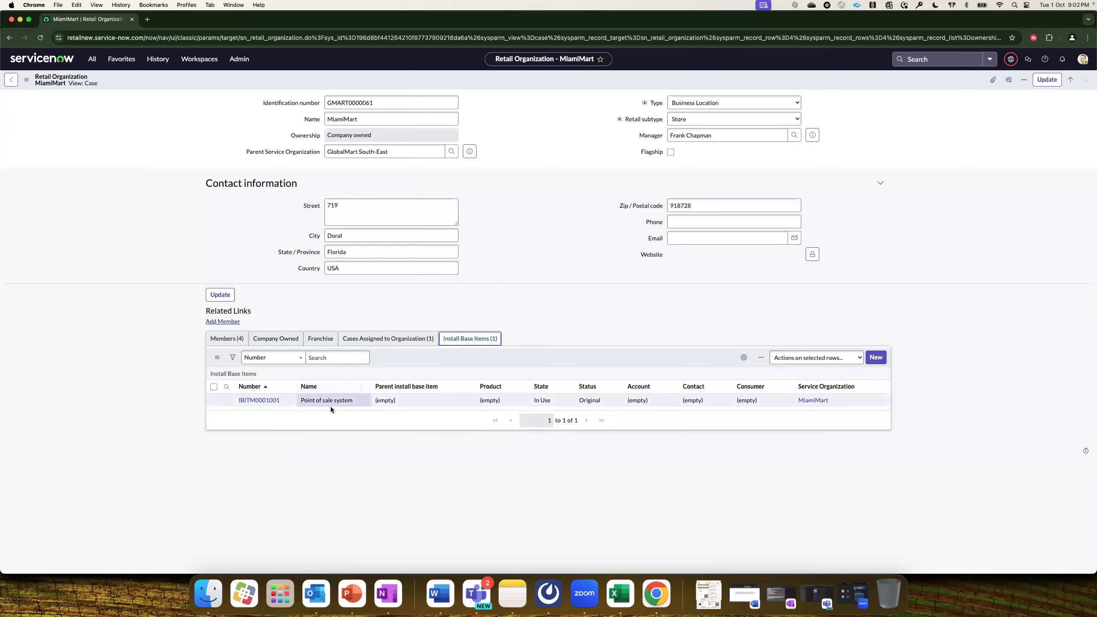
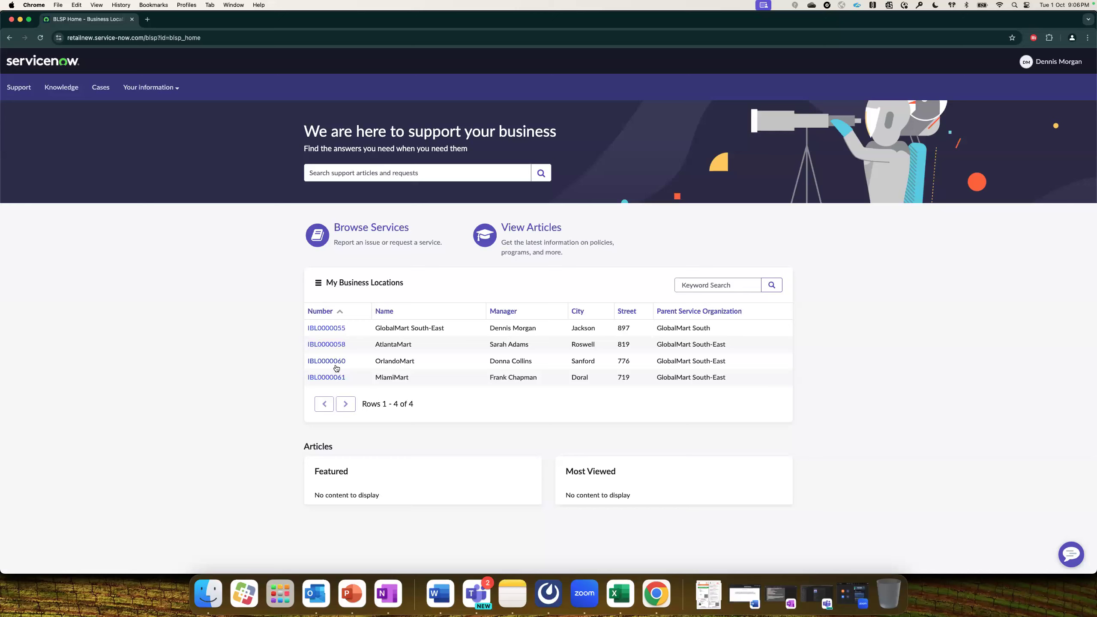
Open MiamiMart's location IBL0000061 and its critical case RC0001033, 'POS machine is not working'.
left_click(329, 380)
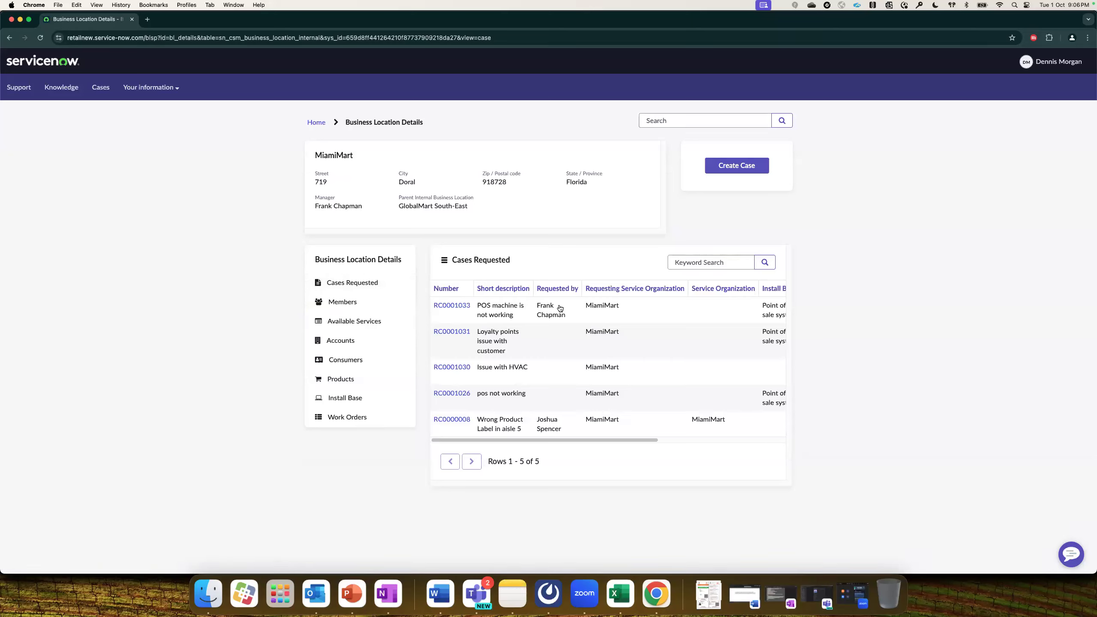
left_click(468, 307)
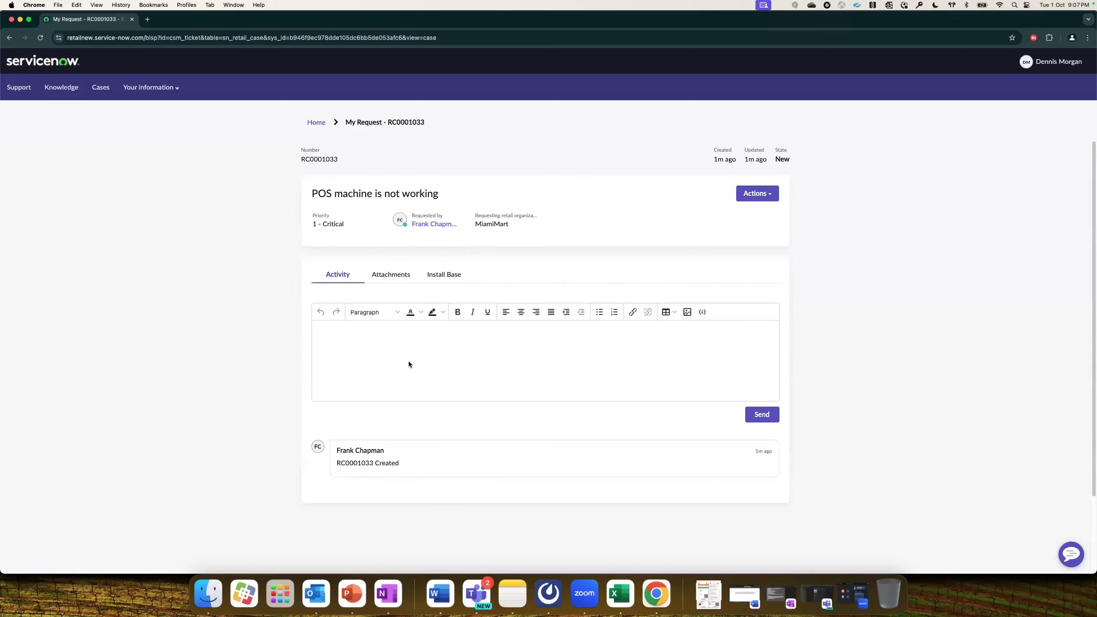
Post the comment 'Please escalate this case' on case RC0001033, correcting the typo.
left_click(410, 348)
type("Please escalate this case")
left_click(766, 417)
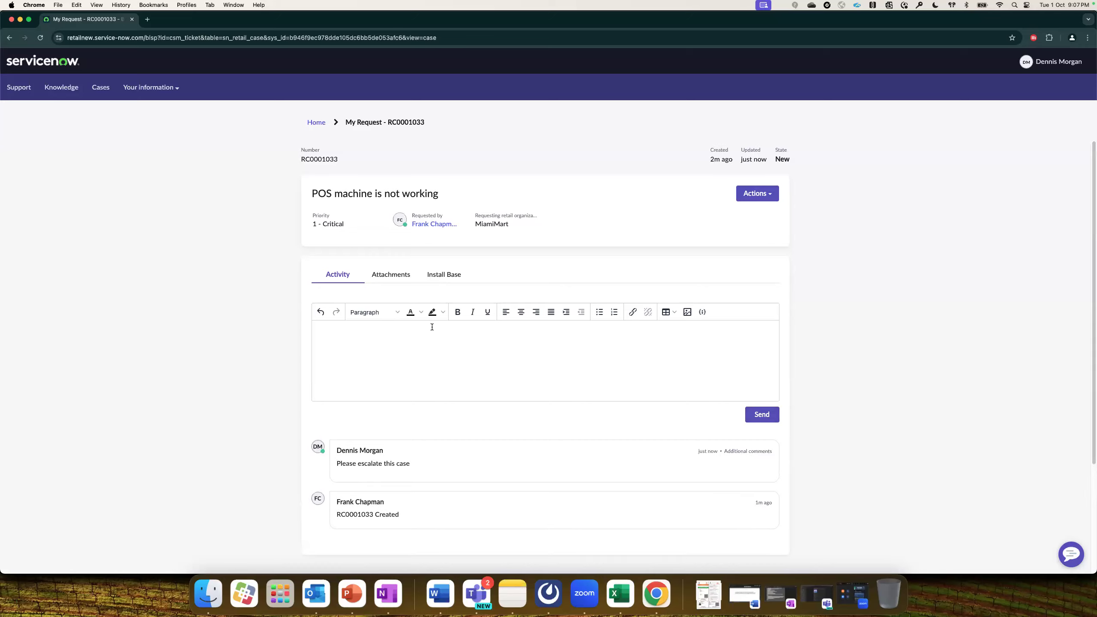
Check All Cases, return to the portal home, then show the 'Digitize store to HQ support' slide.
left_click(99, 88)
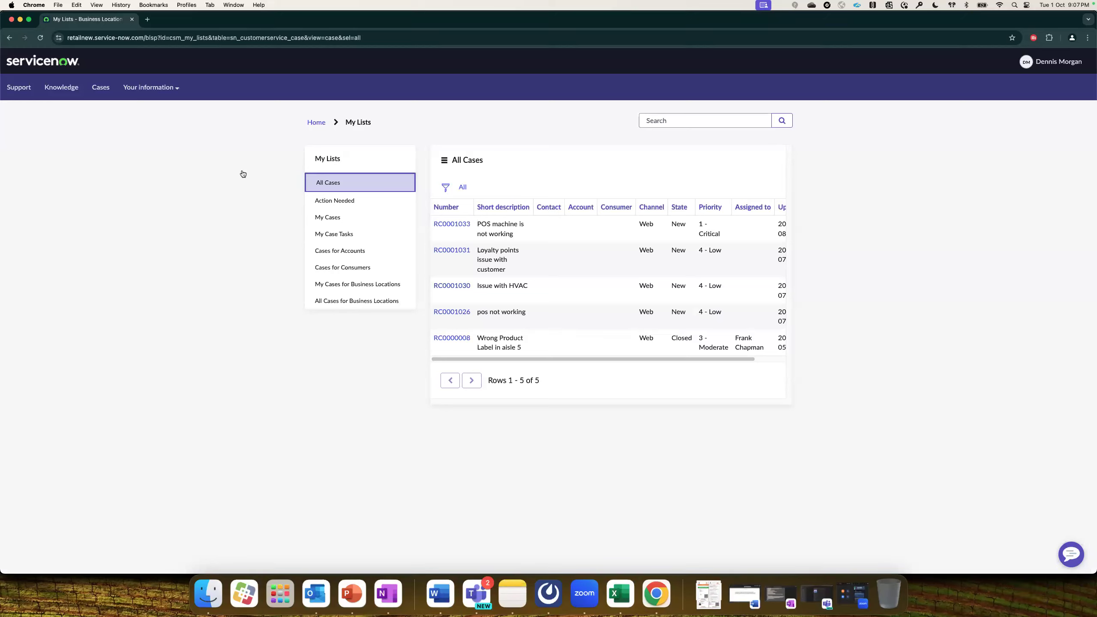
left_click(68, 65)
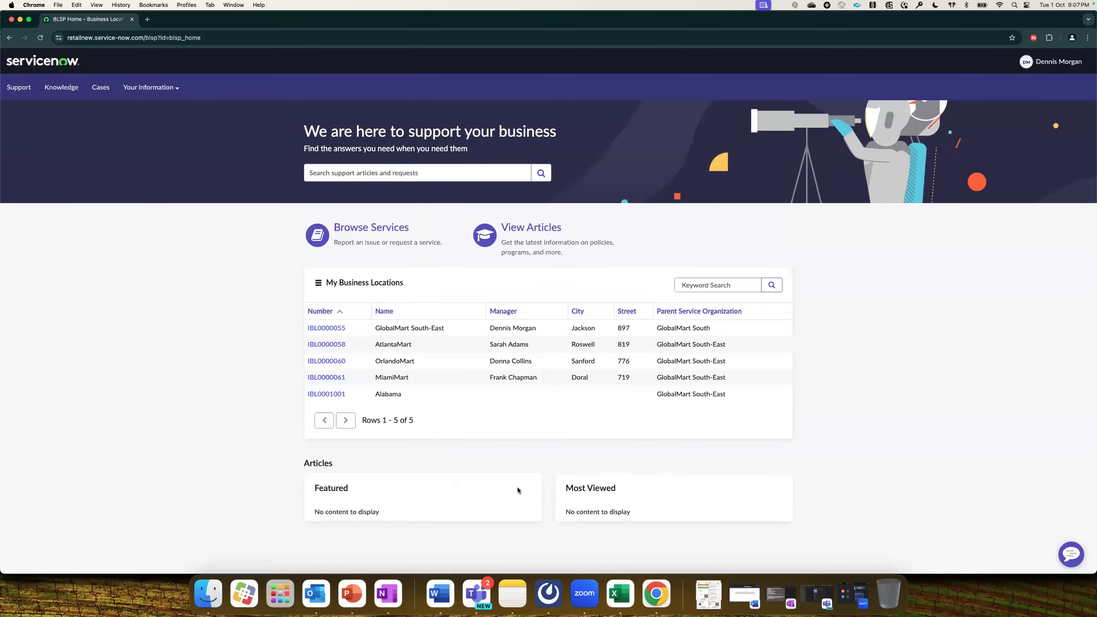
key("super+Tab")
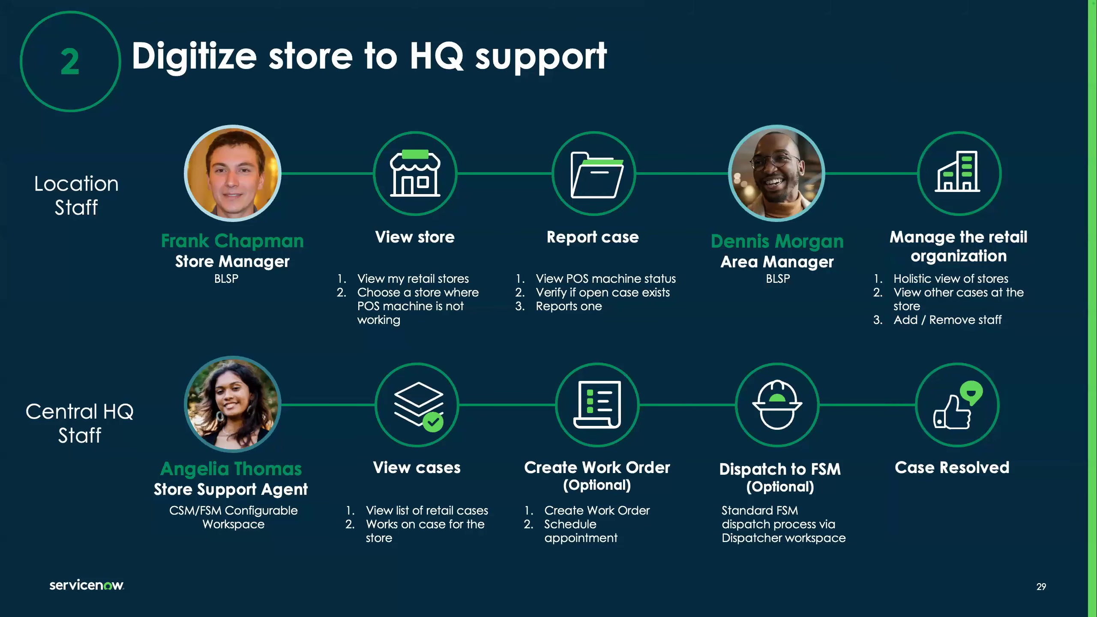
Switch to the support agent's Chrome profile, refresh Retail Cases - All, and open RC0001033.
key("ctrl+Left")
left_click(182, 8)
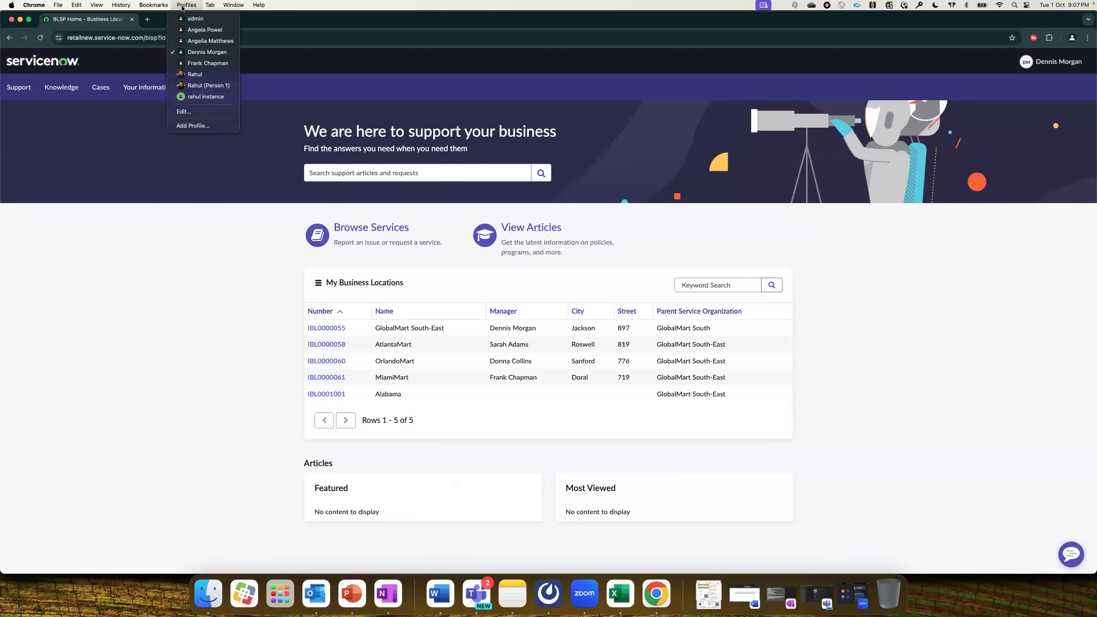
left_click(207, 41)
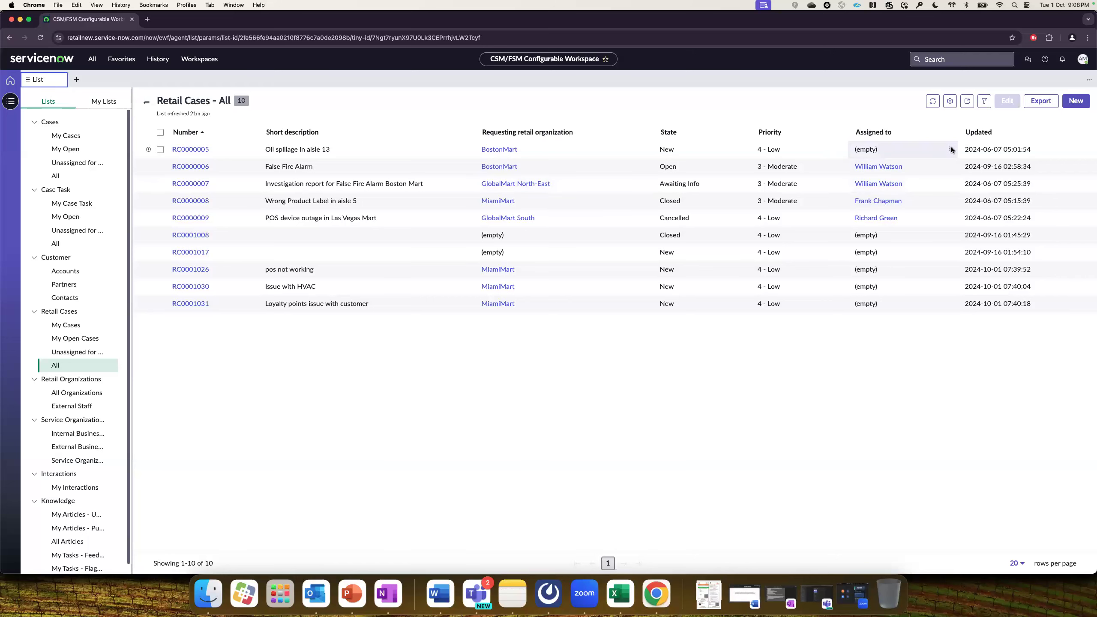
left_click(930, 103)
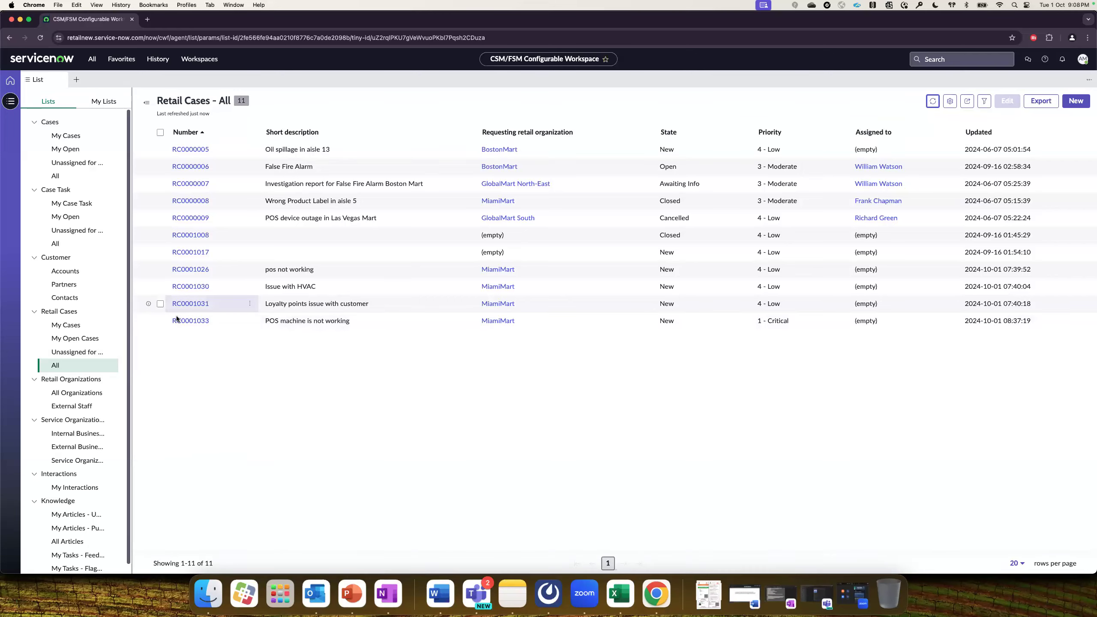
left_click(196, 322)
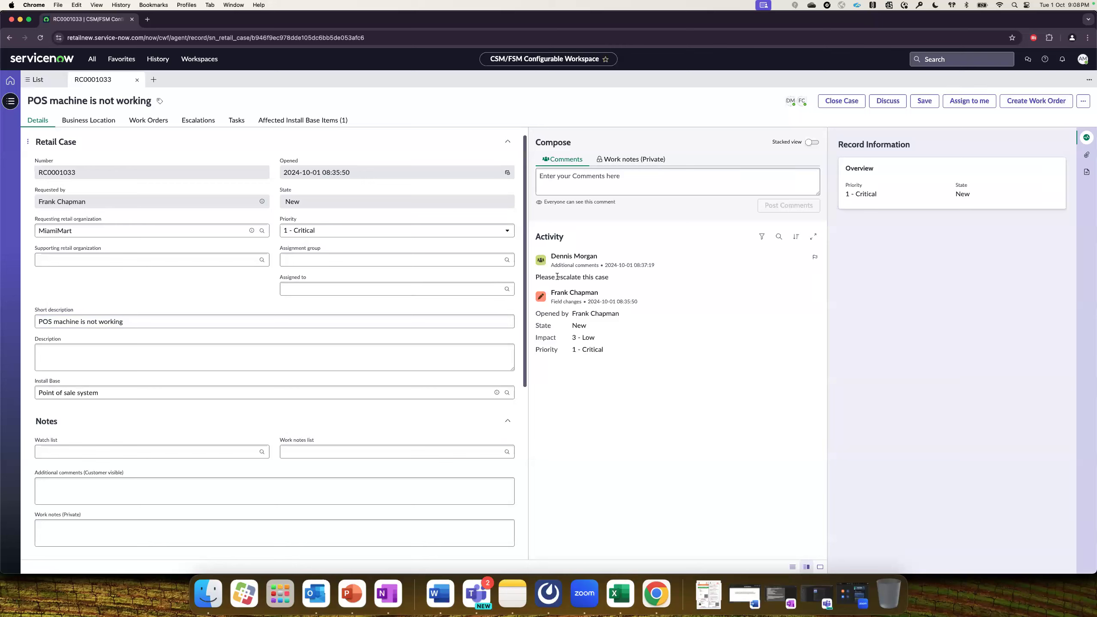
Highlight the escalation comment and view MiamiMart's business location: 1 P1 case, 4 cases.
left_click_drag(557, 277, 600, 274)
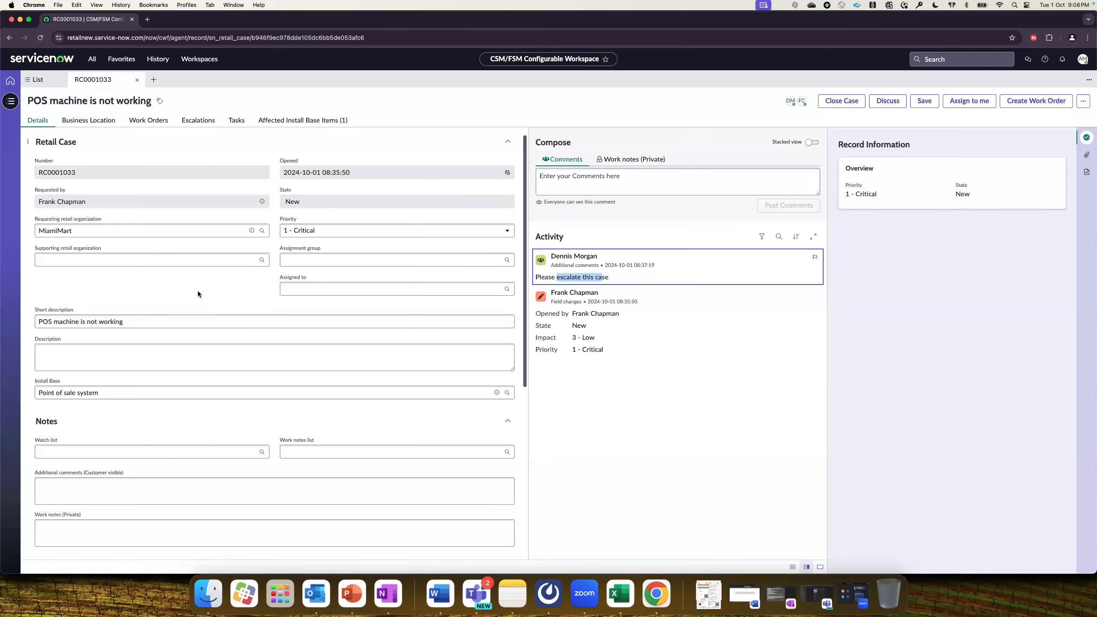
left_click(85, 117)
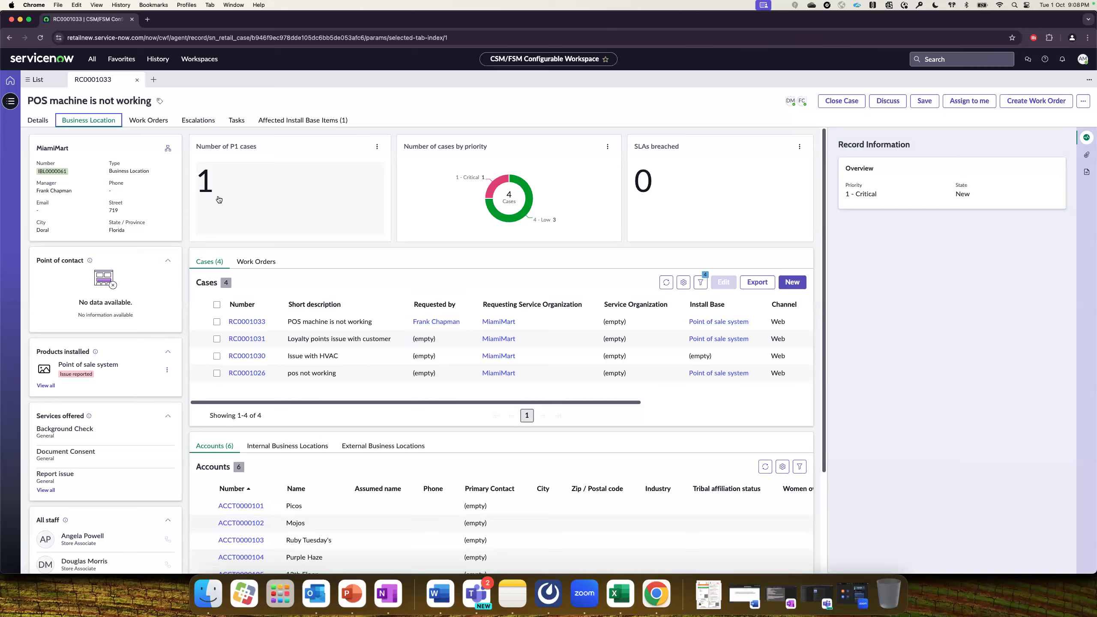
key("Left")
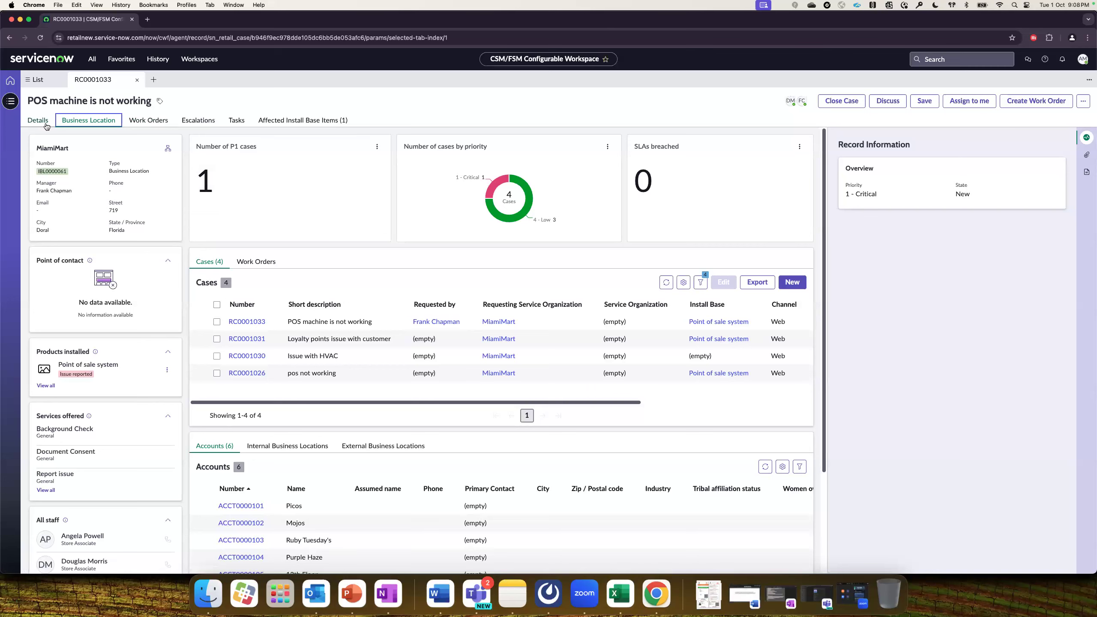